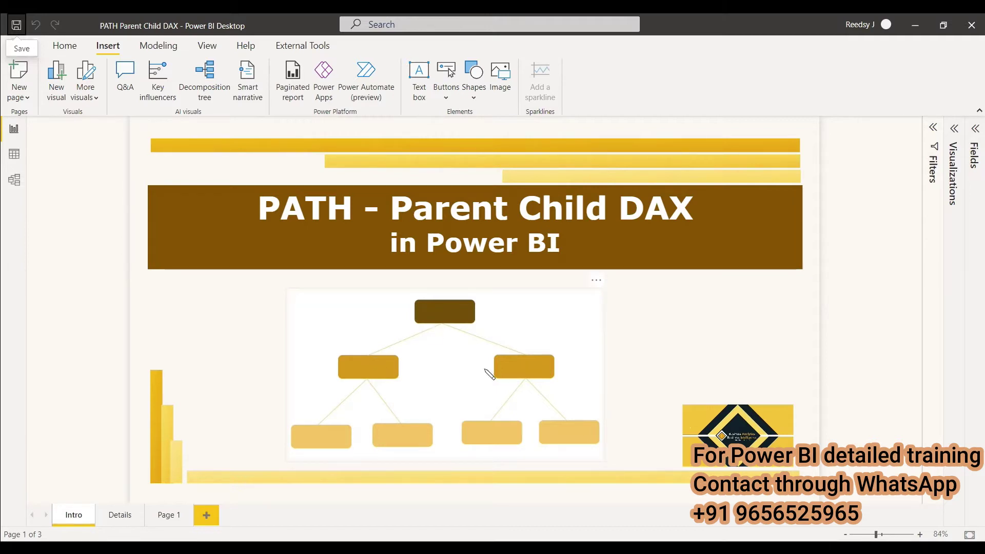
Step: Switch to the Details page with the employee–manager table and the PATH function descriptions
click(126, 516)
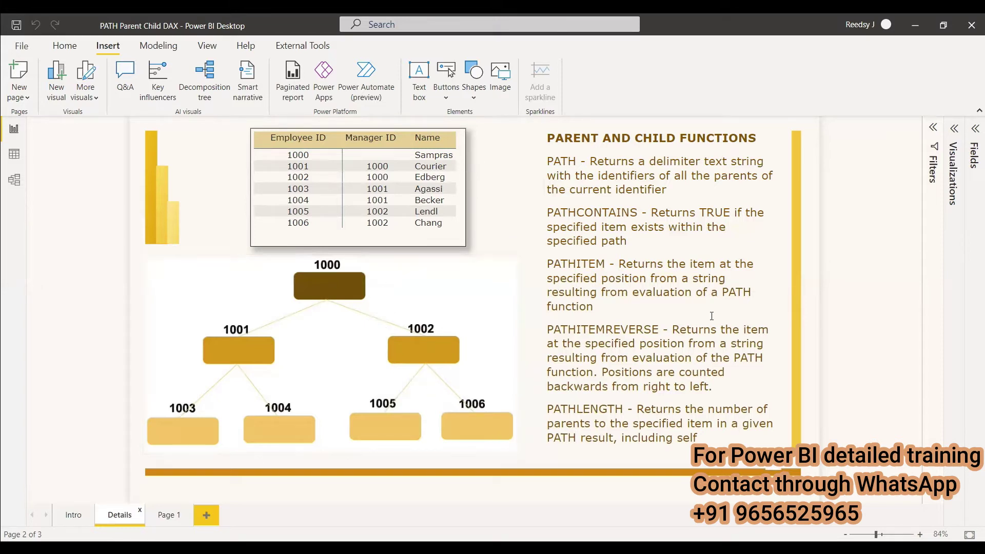
Step: Add the calculated column Path = PATH('Employee Hierarchy'[Employee ID],'Employee Hierarchy'[Manager ID])
click(11, 158)
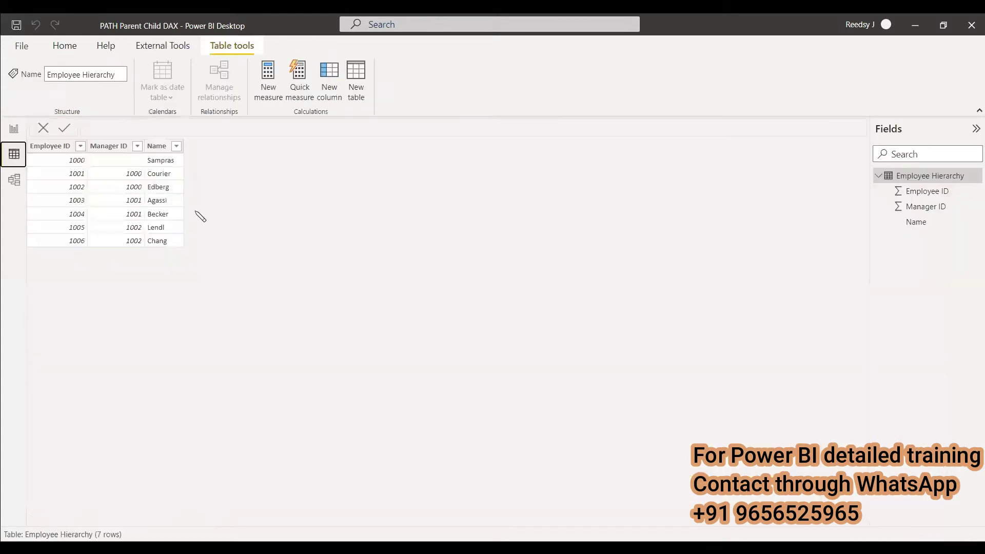
click(329, 85)
text(Path = )
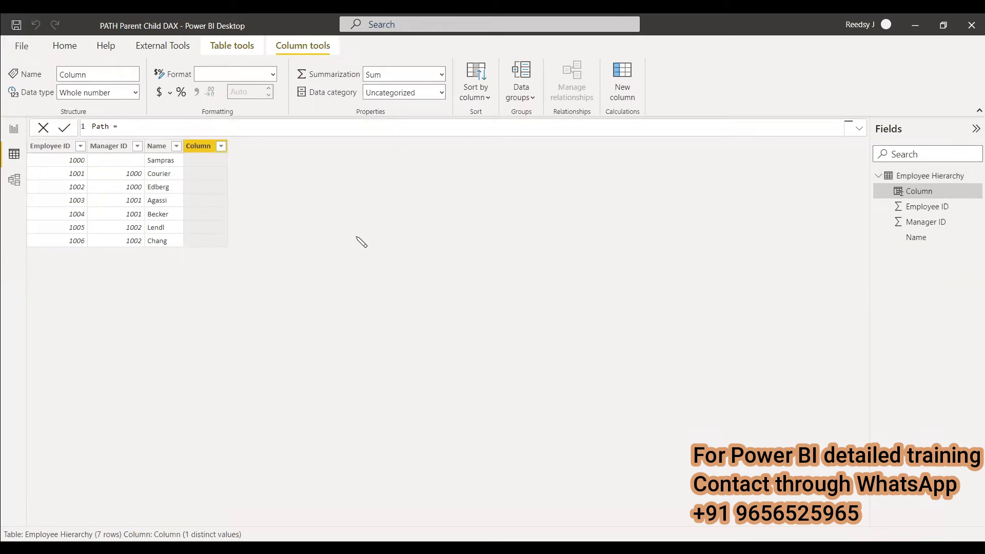
text(PATH()
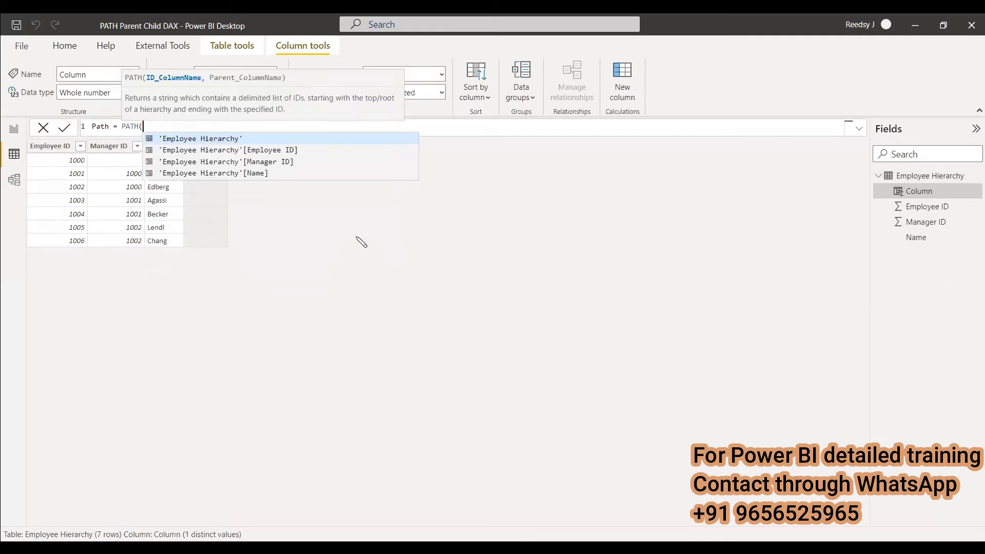
text(Empl)
key(Down)
key(Tab)
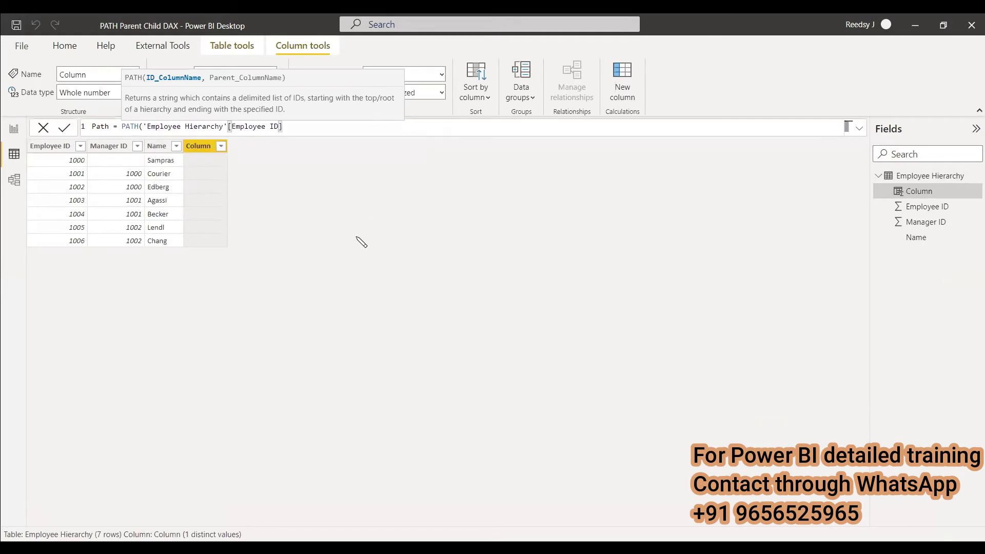
text(,)
key(Down)
key(Tab)
text())
key(Return)
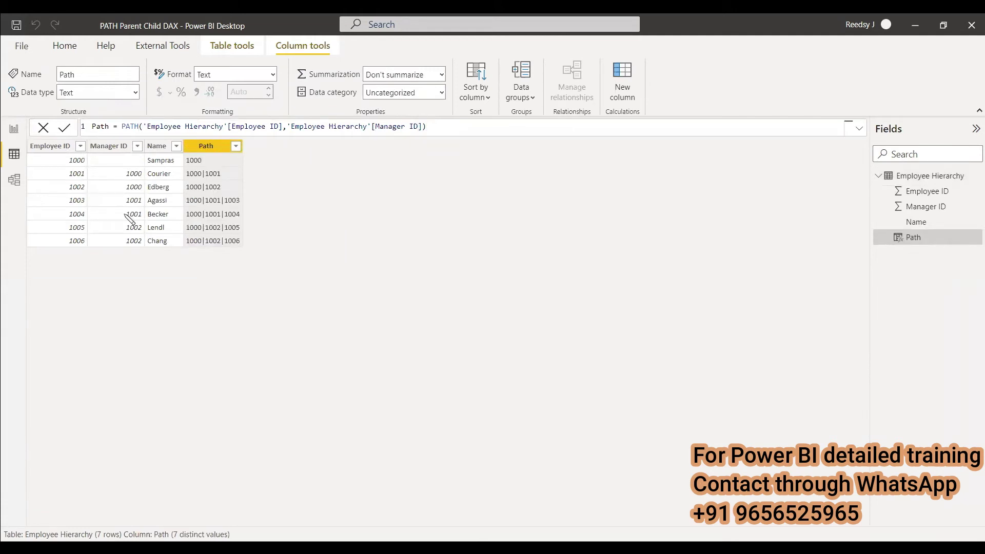
Step: On Page 1, duplicate the employee table visual and place the copy below the hierarchy diagram
click(13, 131)
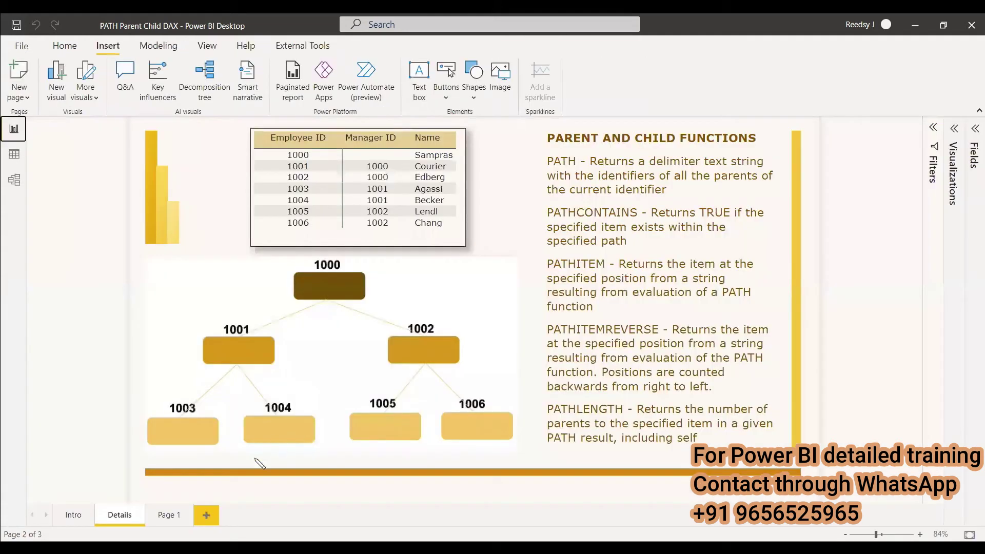
click(169, 515)
click(682, 267)
key(ctrl+c)
key(ctrl+v)
drag(641, 265, 302, 454)
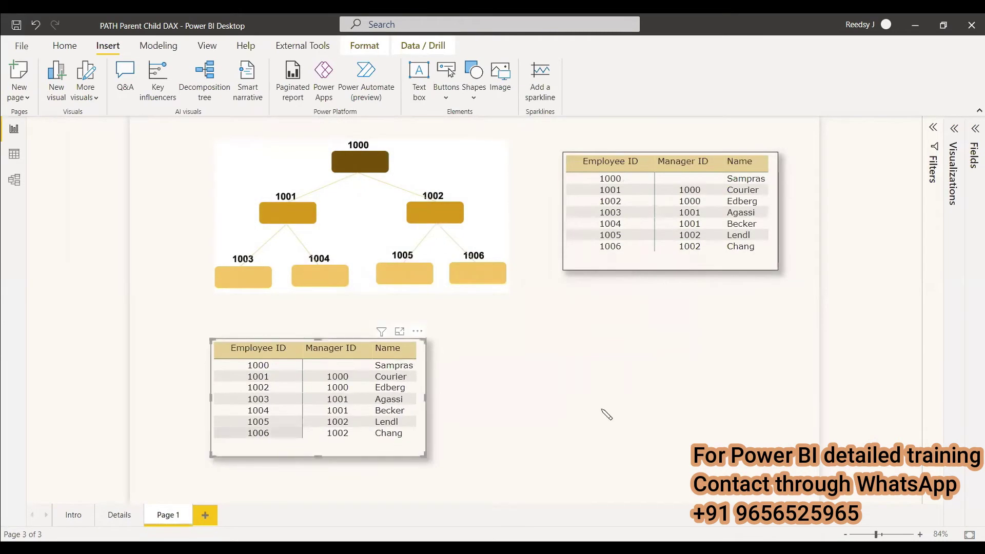
Step: Set the copy's fields to Employee ID, Manager ID and Path, widen it, and return to Details
click(963, 176)
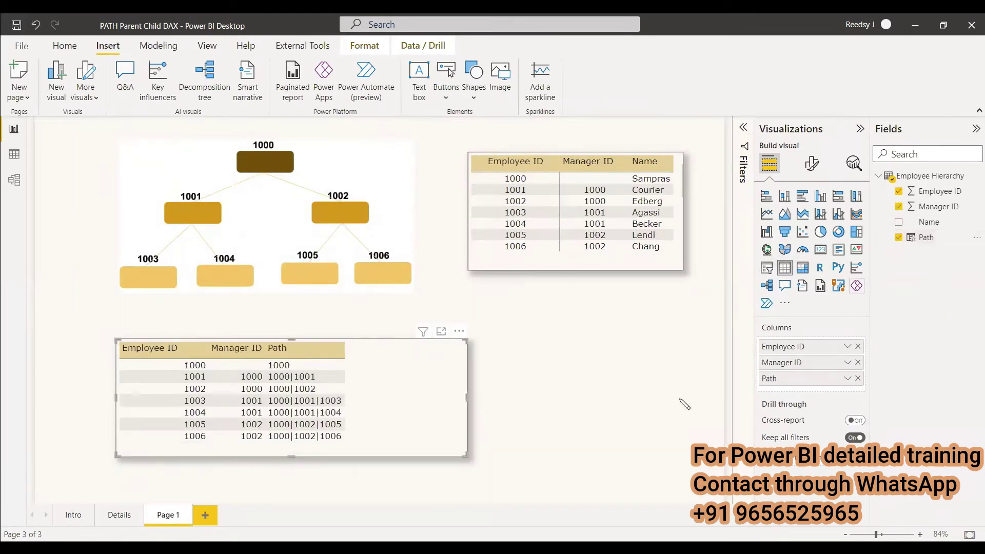
drag(466, 406, 688, 405)
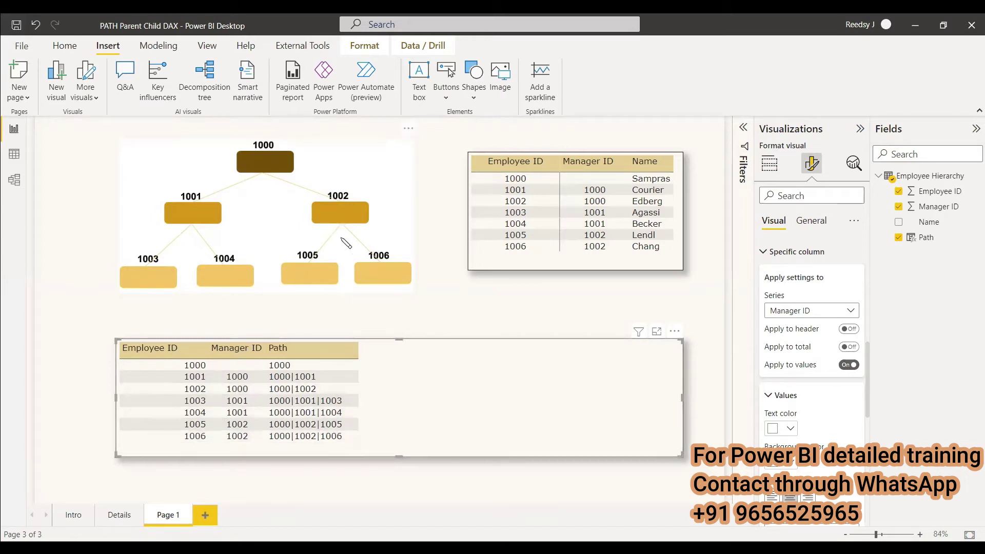
key(ctrl+Page_Up)
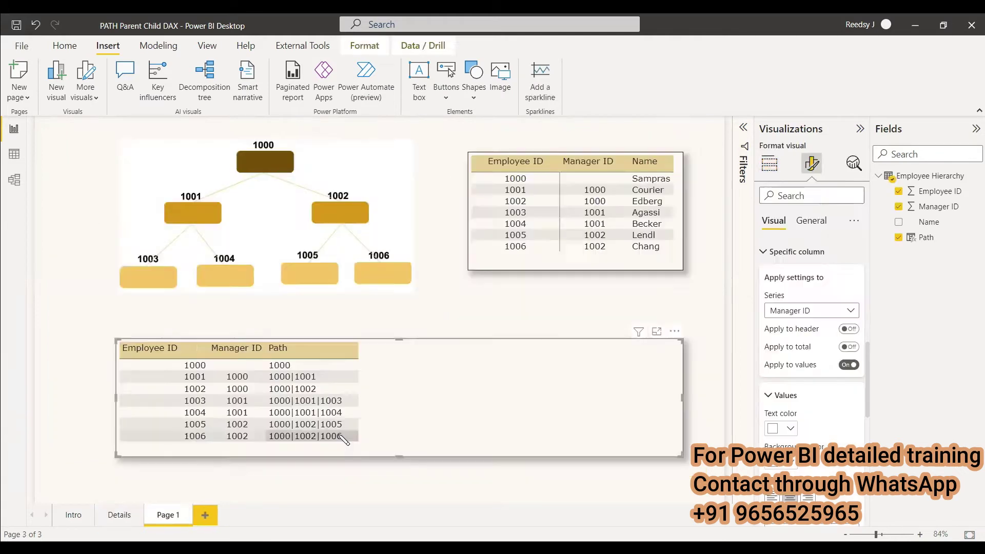
Step: Add the calculated column Length = PATHLENGTH('Employee Hierarchy'[Path])
click(13, 154)
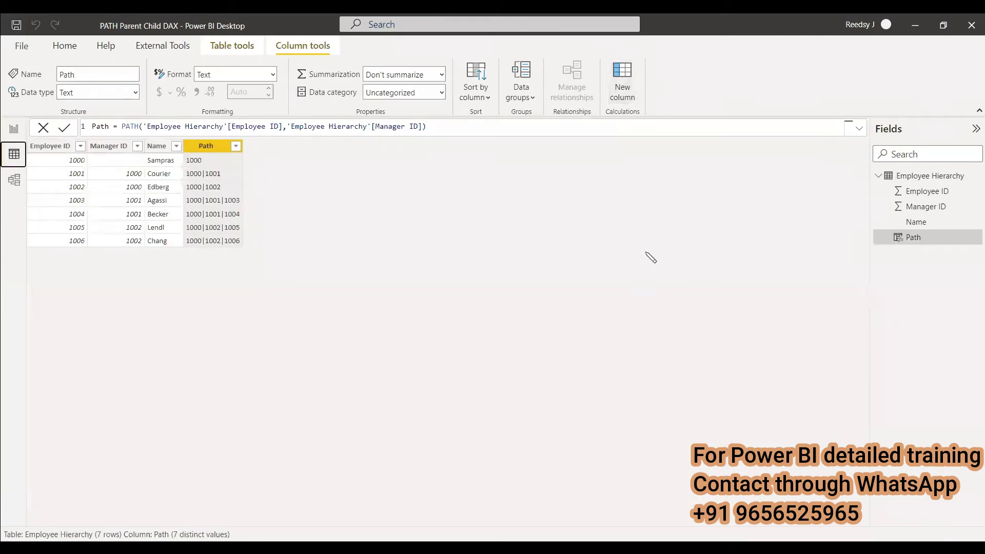
text(L)
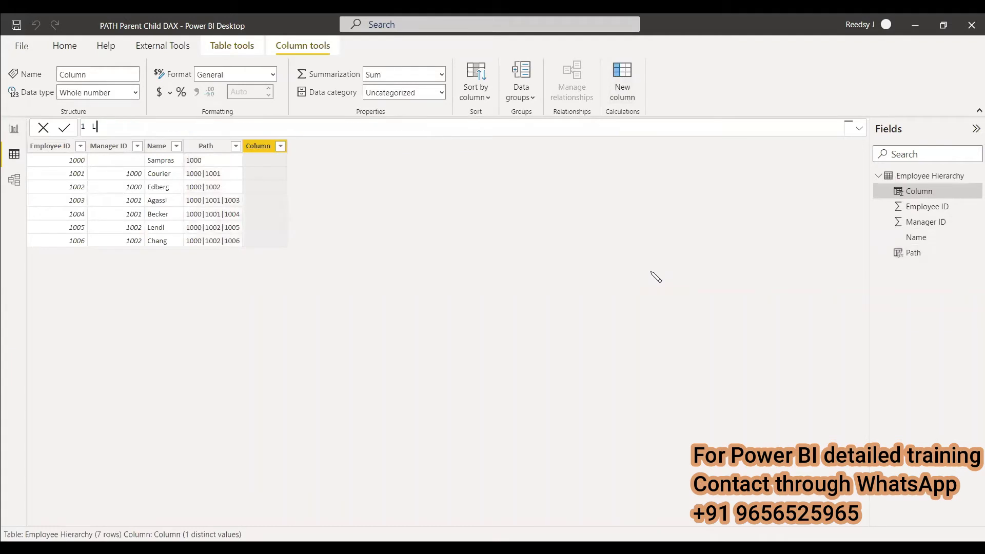
text(ength = PATHLENGTH()
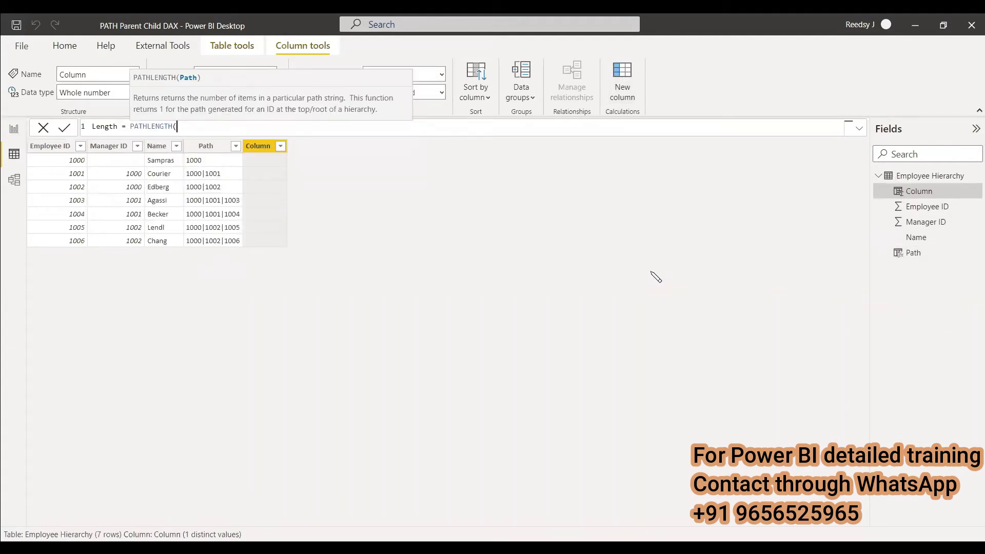
text('Employee Hierarchy'[Path)
key(Tab)
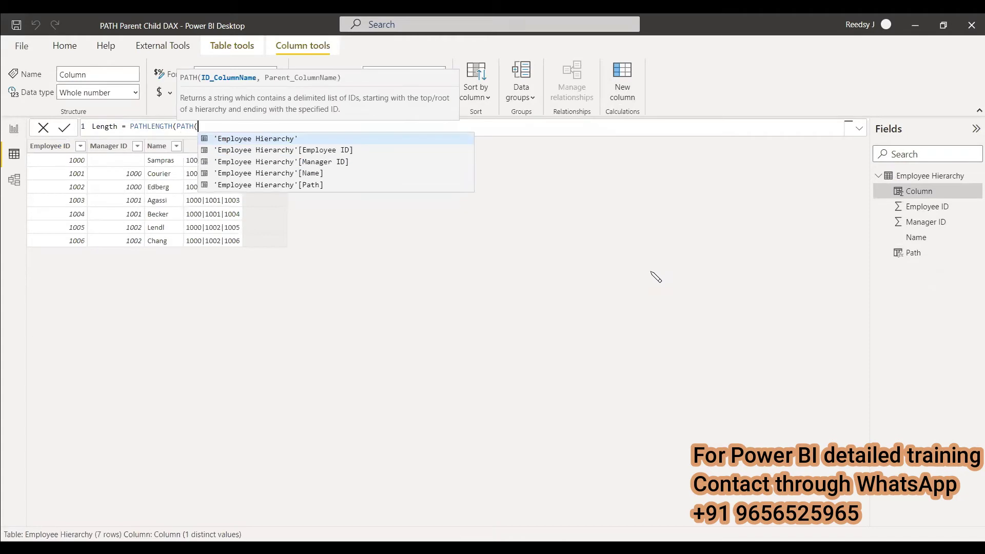
key(Return)
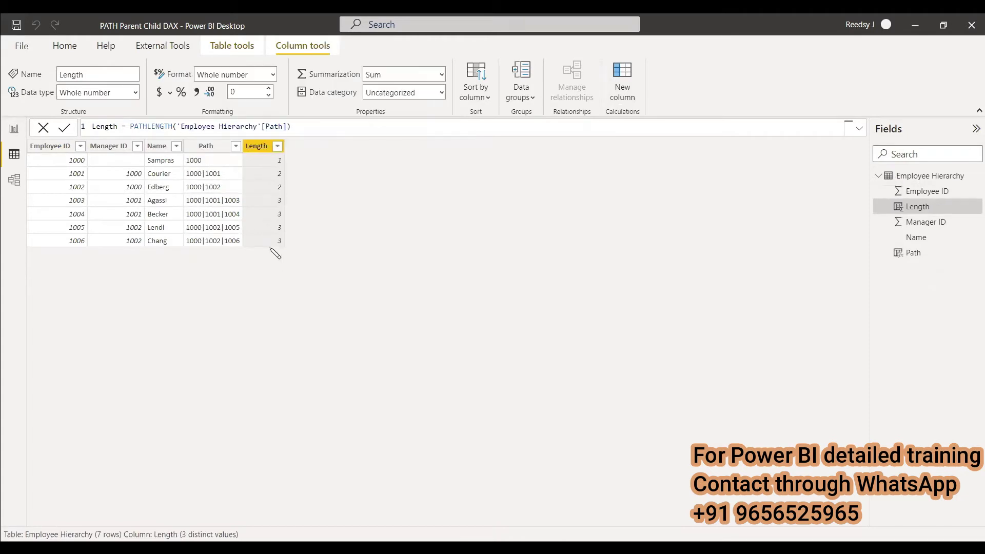
click(14, 128)
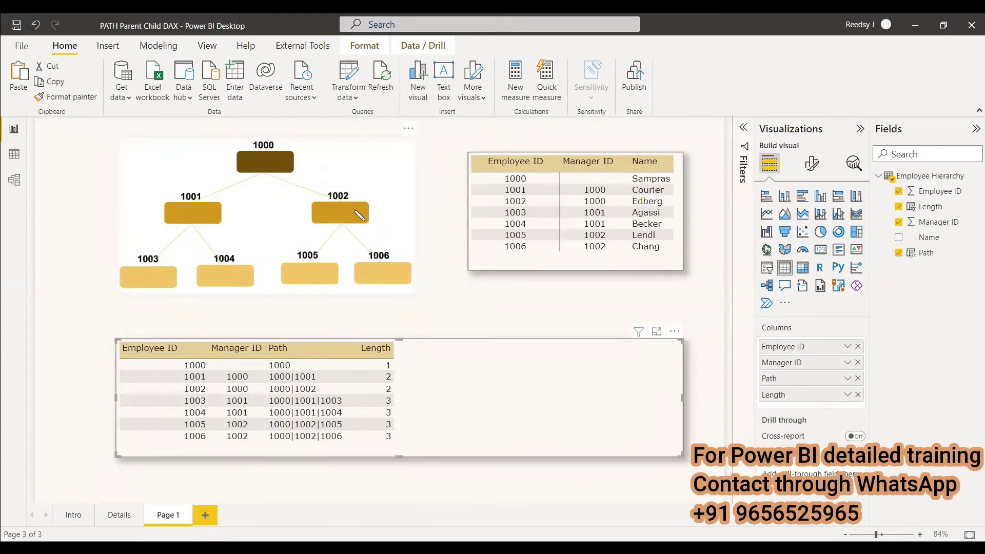
Step: Go back to the report's Details page
click(128, 519)
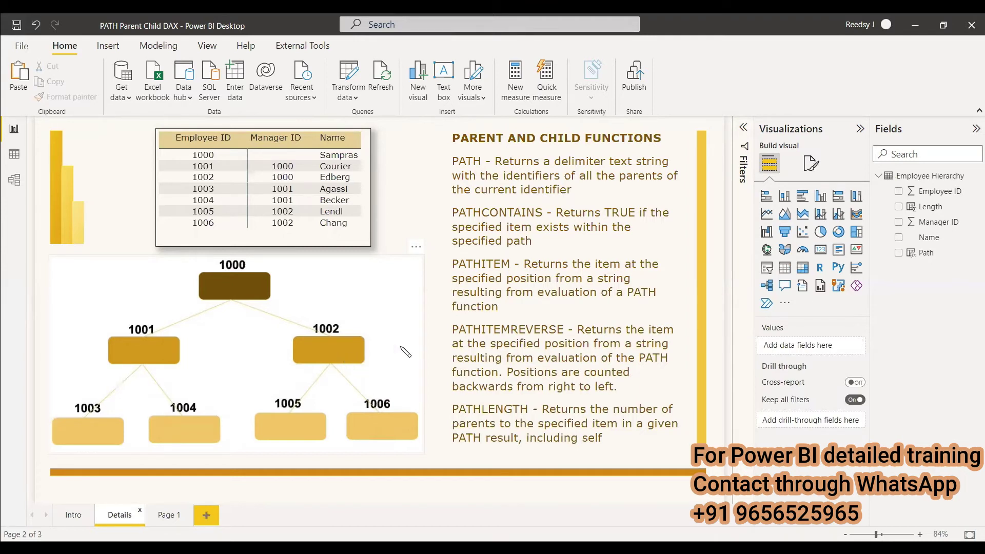
Step: Add the column Contains = PATHCONTAINS('Employee Hierarchy'[Path],"1001")
click(14, 154)
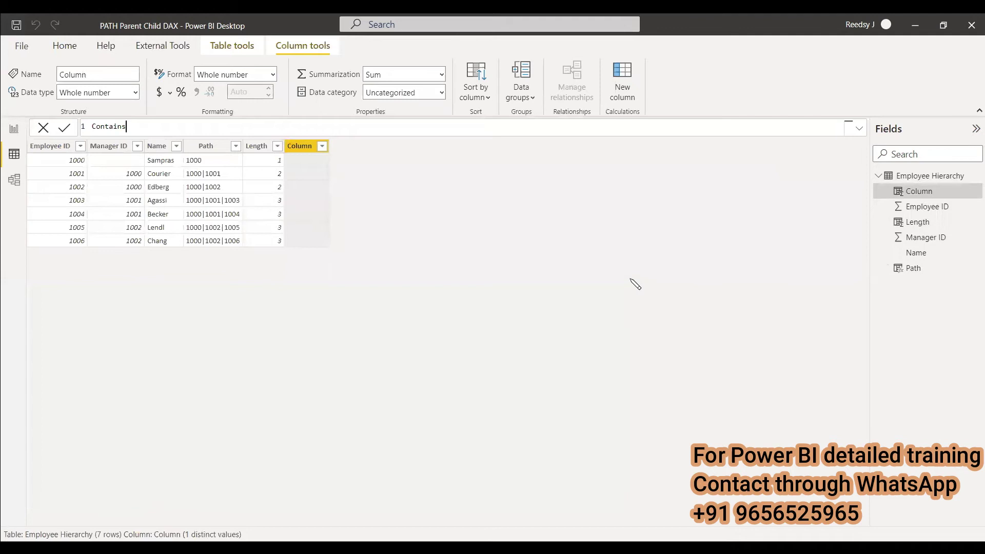
text(PATH)
key(Down)
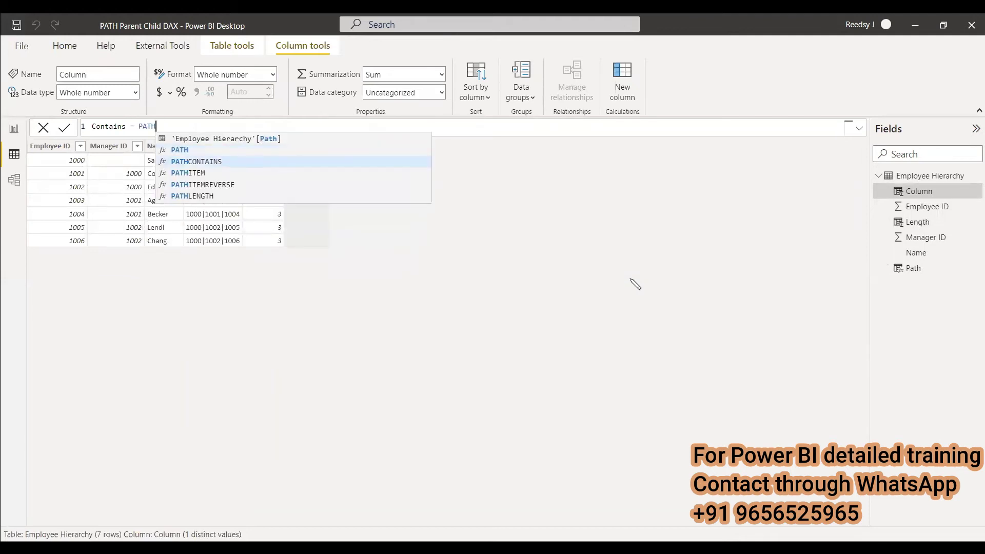
key(Tab)
text(')
key(Down)
key(Down)
key(Down)
key(Down)
key(Down)
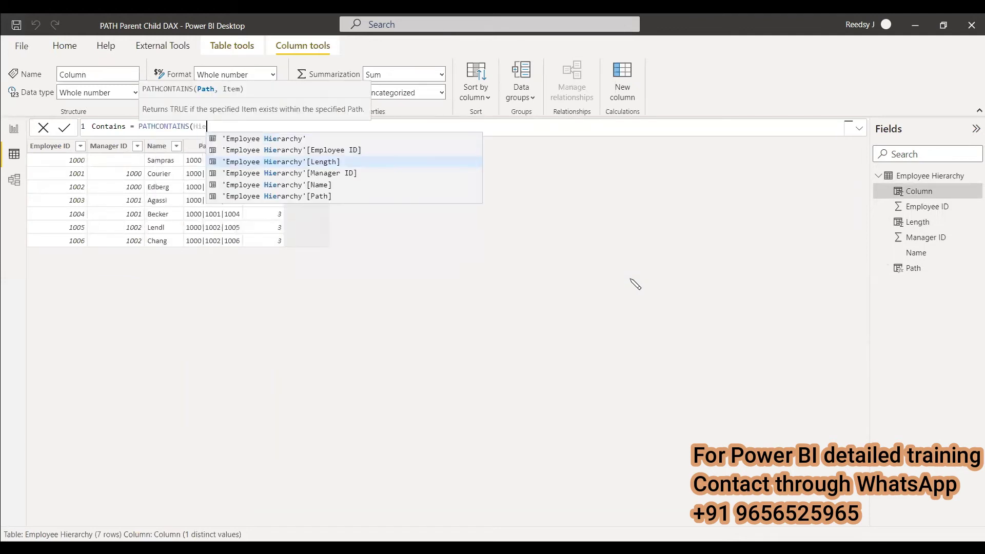
key(Tab)
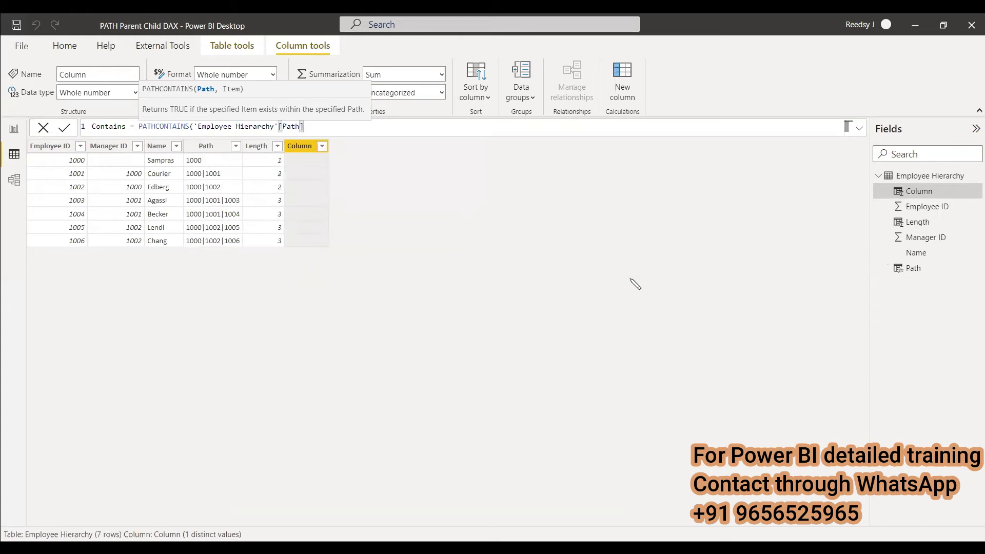
text(,"1002)
text("))
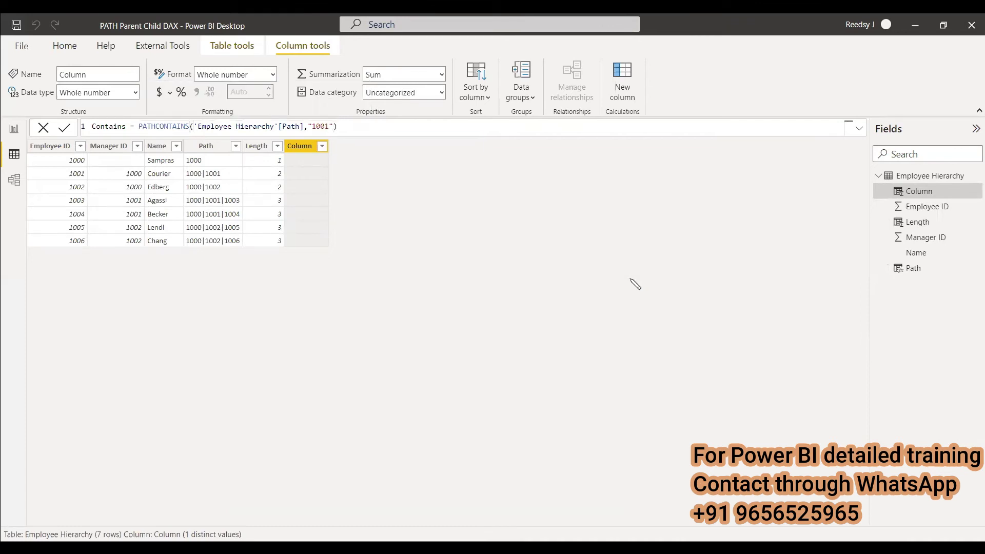
key(Return)
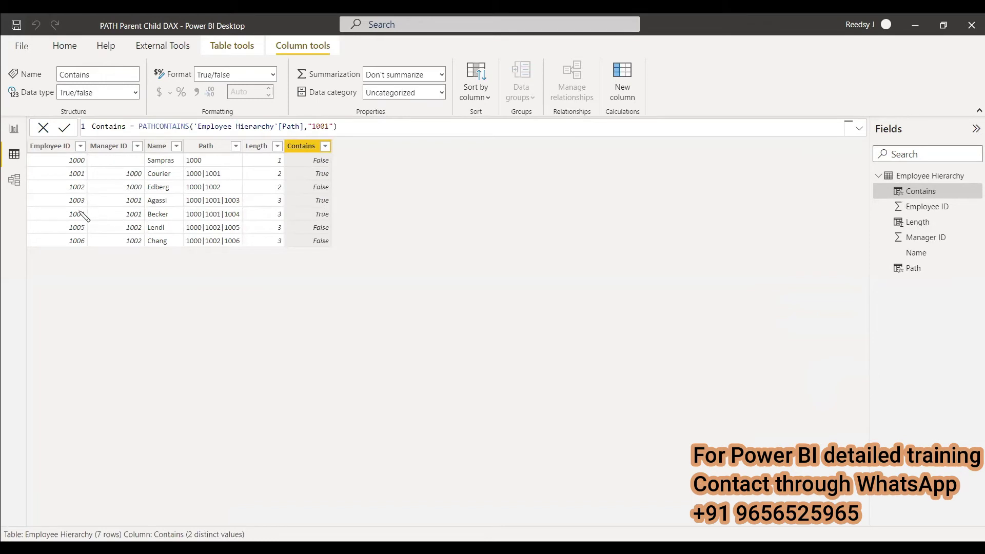
Step: Return to Report view and open the Details page
click(14, 131)
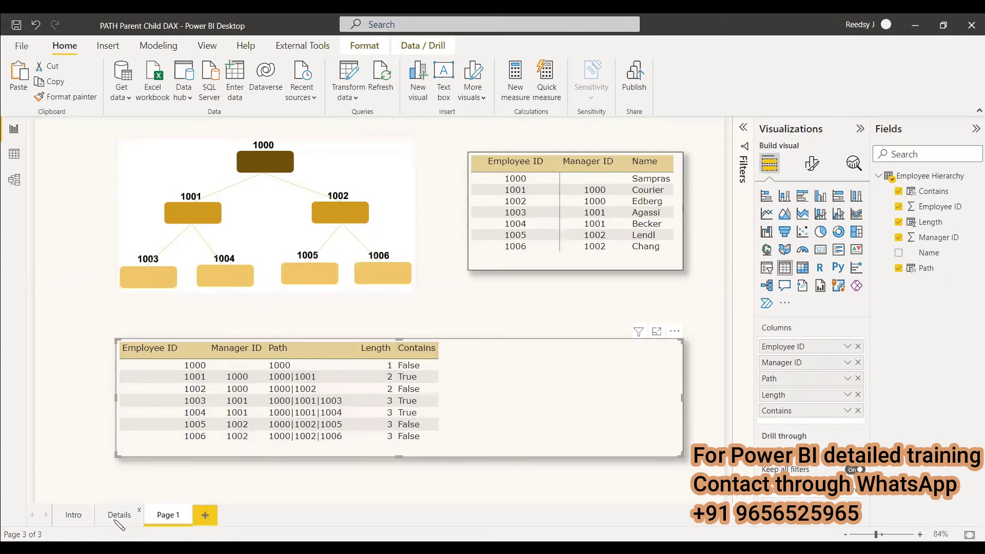
click(138, 516)
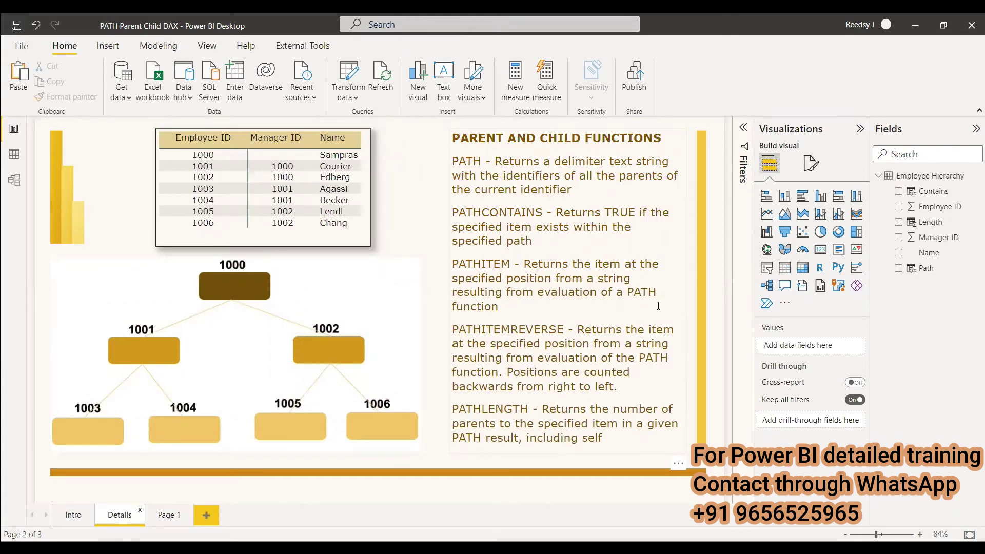
Step: Add the calculated column Item = PATHITEM('Employee Hierarchy'[Path],2)
click(14, 154)
click(634, 83)
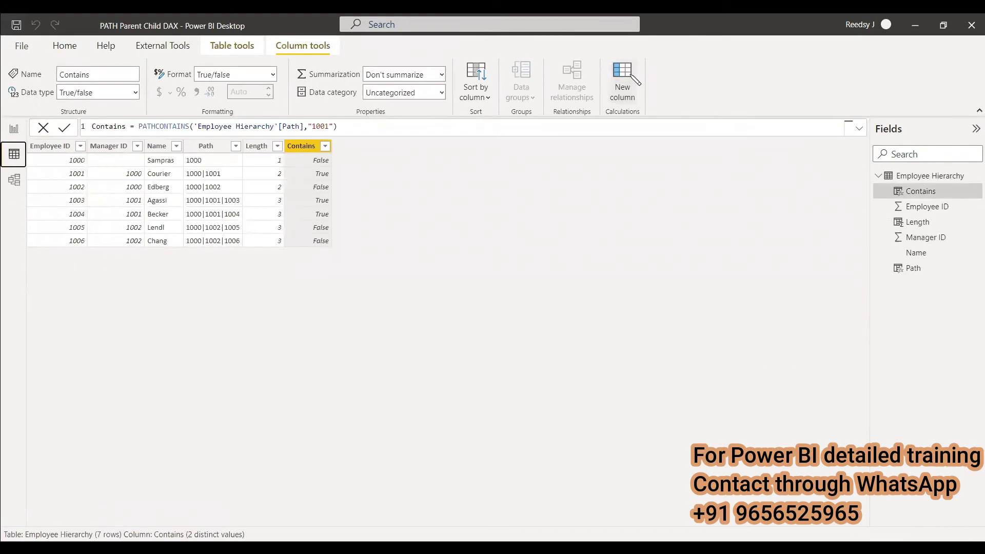
text(Item)
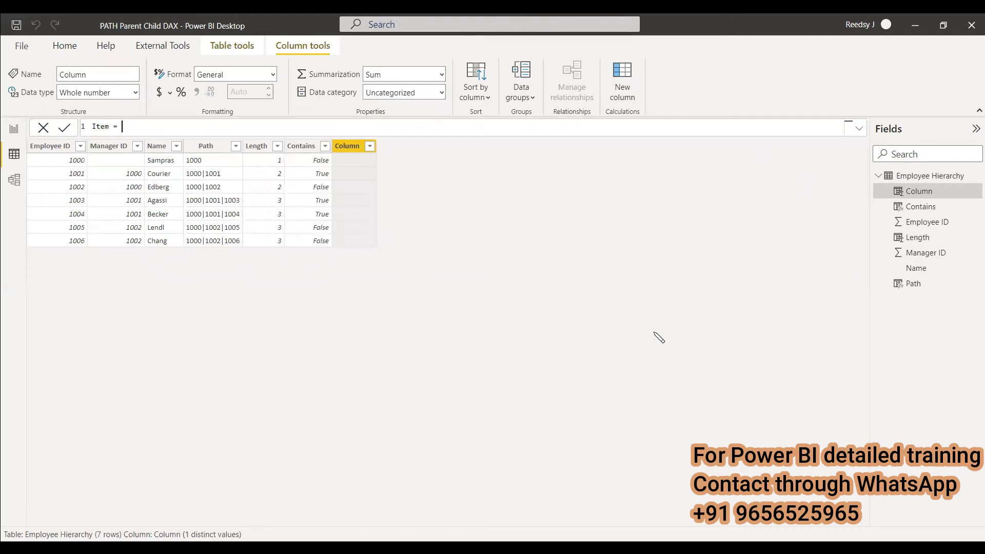
text( = PATHITEM()
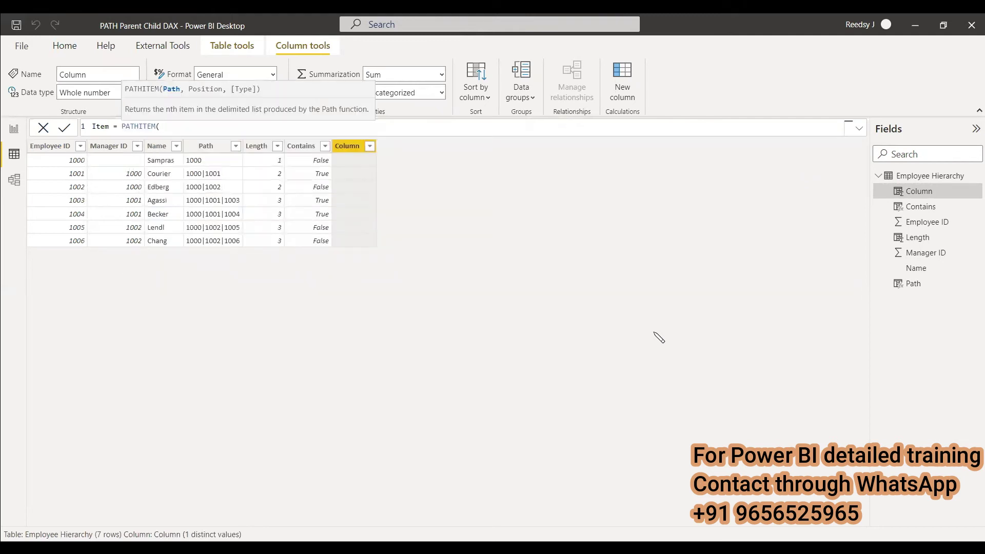
text('Employee Hierarchy'[Path],)
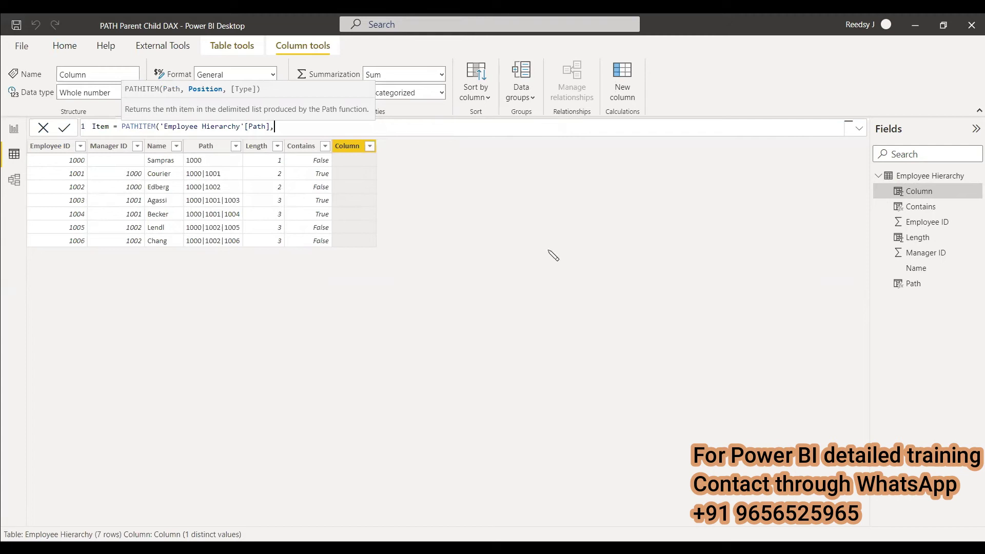
text(2))
key(Return)
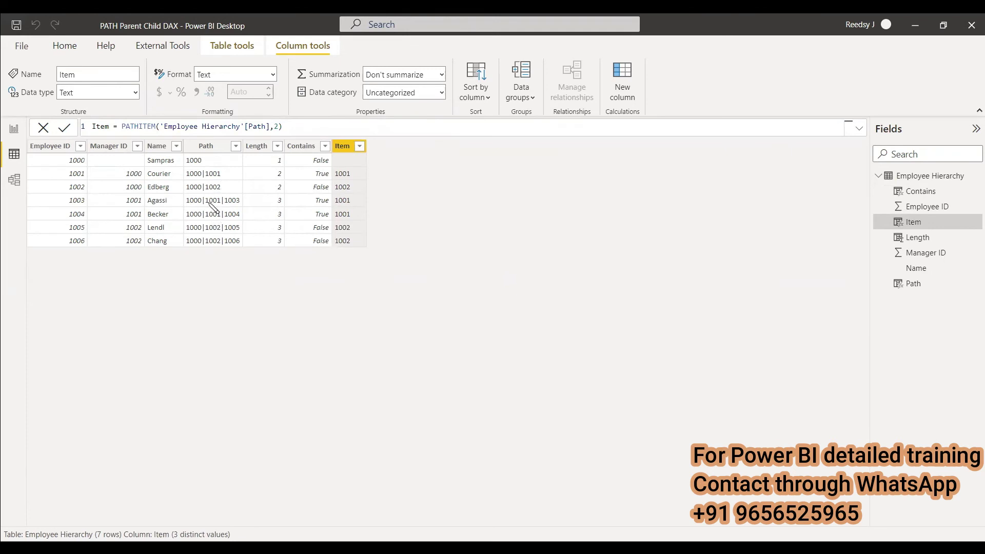
Step: Add the Item field to the table visual and go back to Page 1
click(14, 129)
click(899, 221)
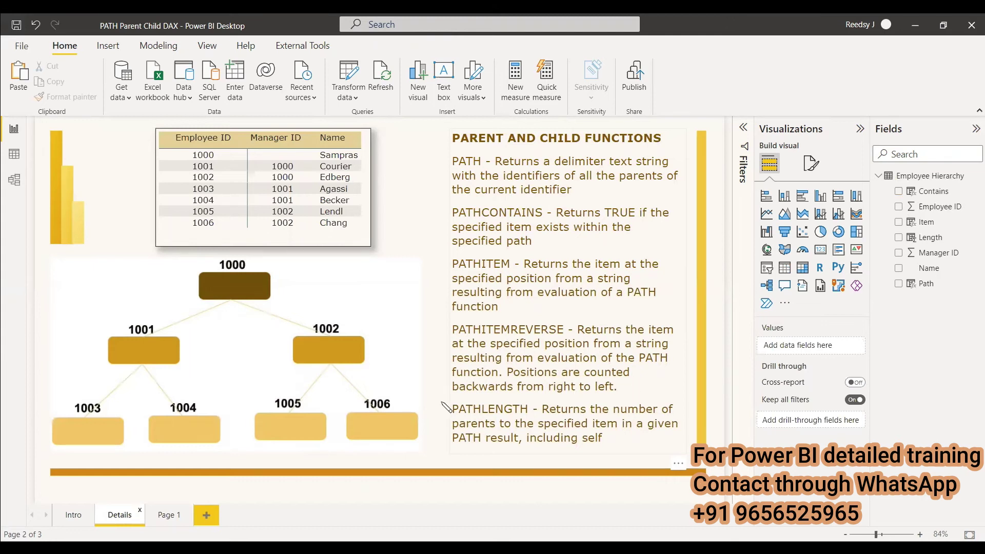
click(169, 515)
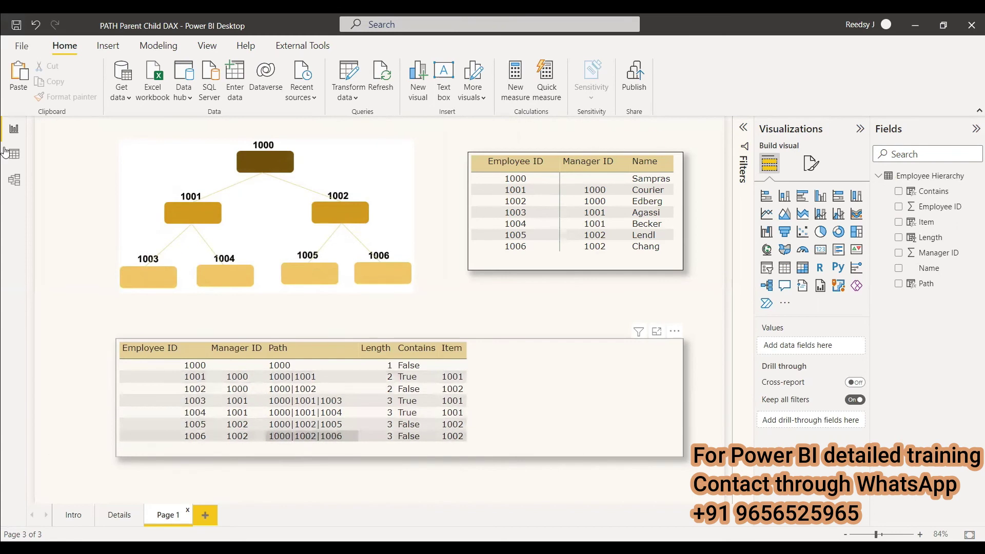
Step: Add the calculated column Item Reverse = PATHITEMREVERSE('Employee Hierarchy'[Path],3)
click(13, 154)
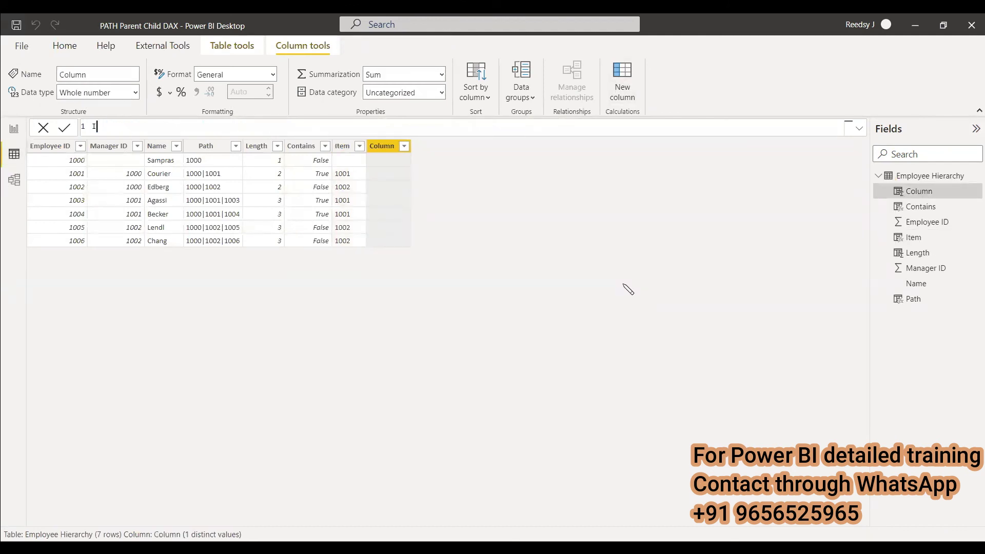
text(Reverse = PATHITEMREVERSE()
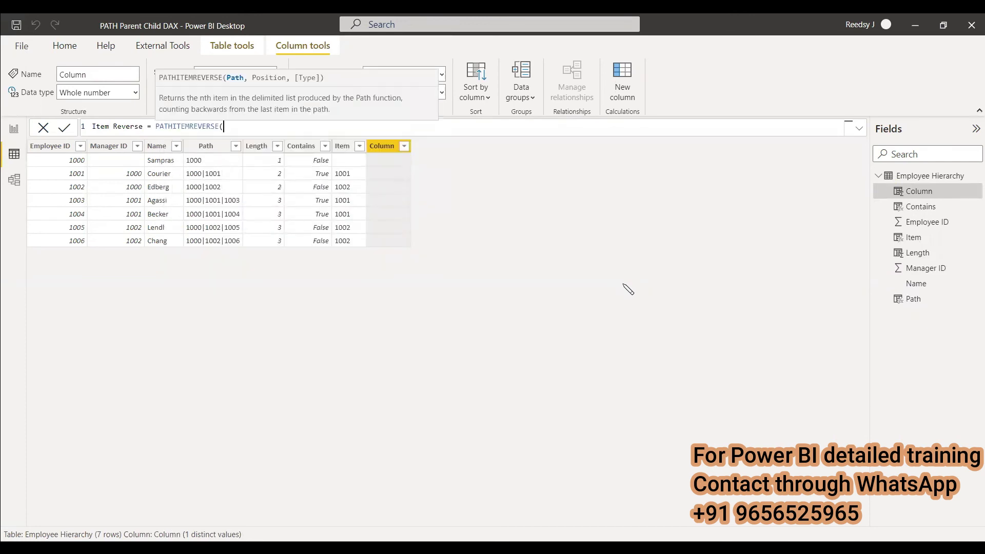
text('Employee Hierarchy'[Path],)
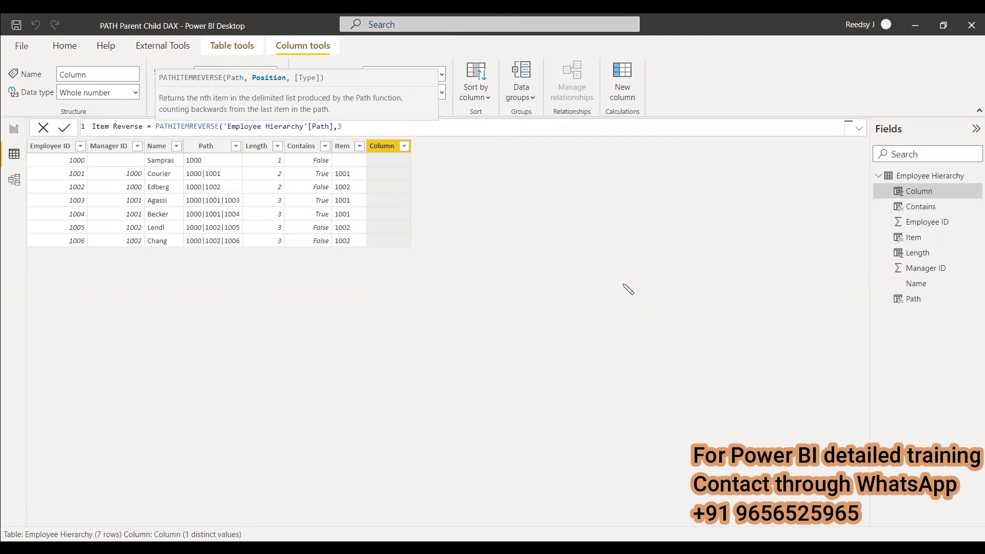
text(3))
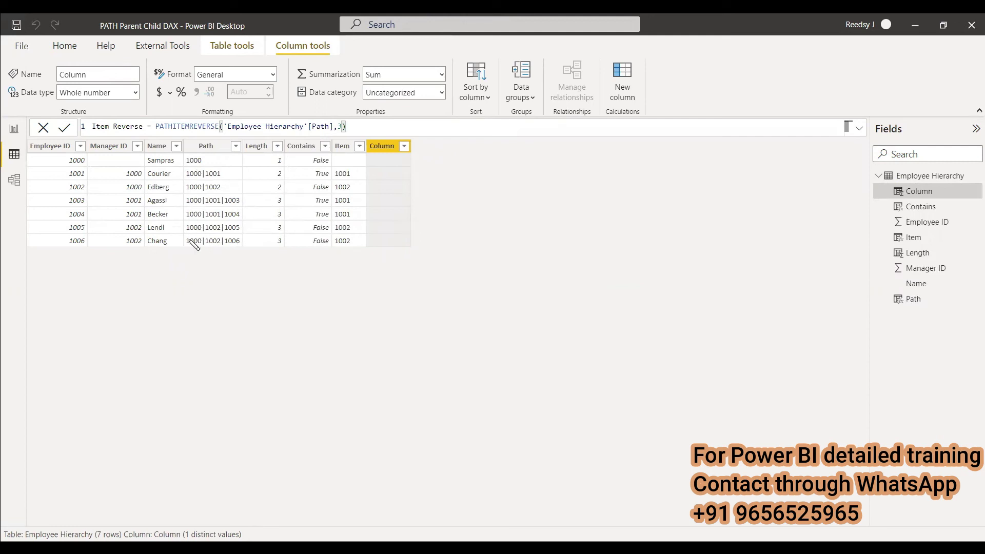
key(Return)
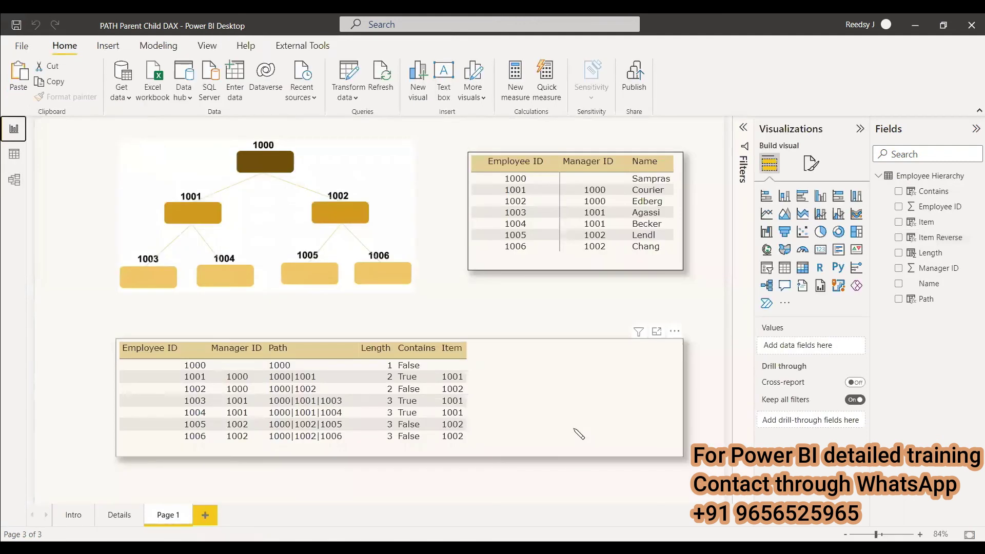
Step: Add the Item Reverse field to the bottom path table visual, showing 1000 for employees 1003–1006
click(579, 433)
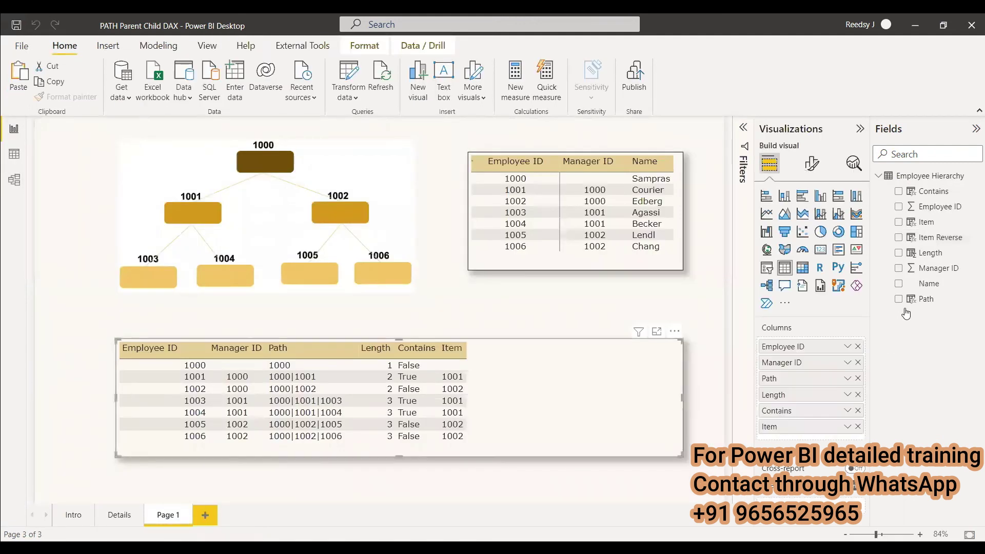
click(899, 237)
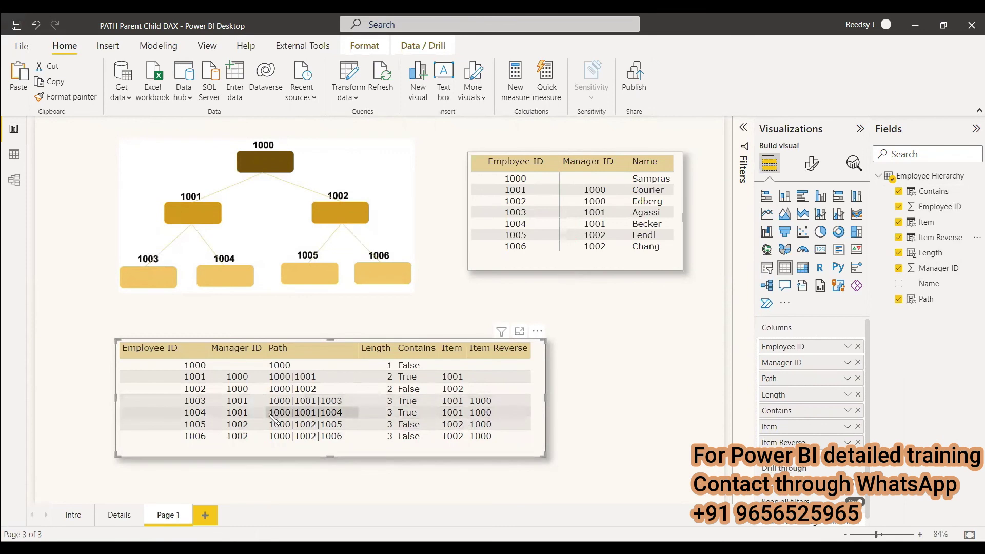
click(611, 434)
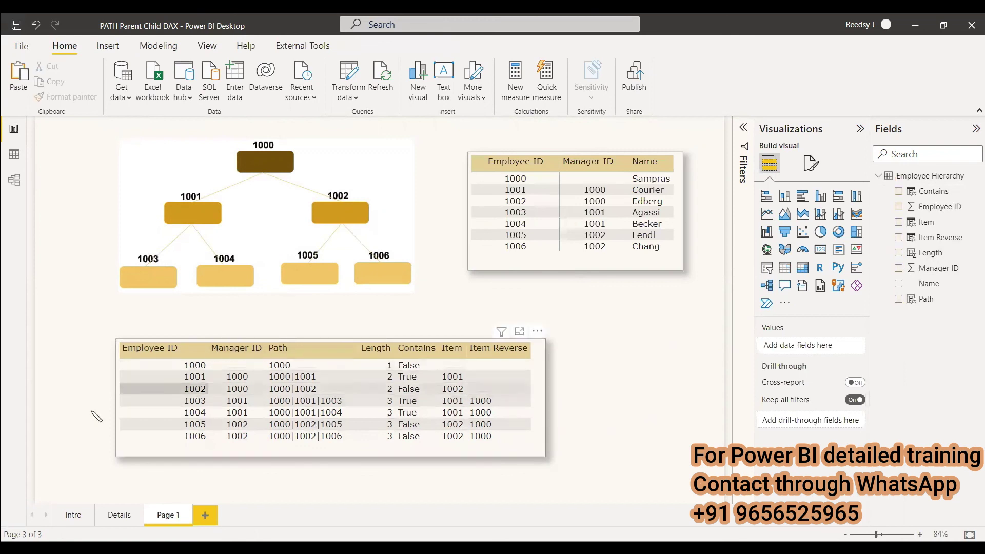